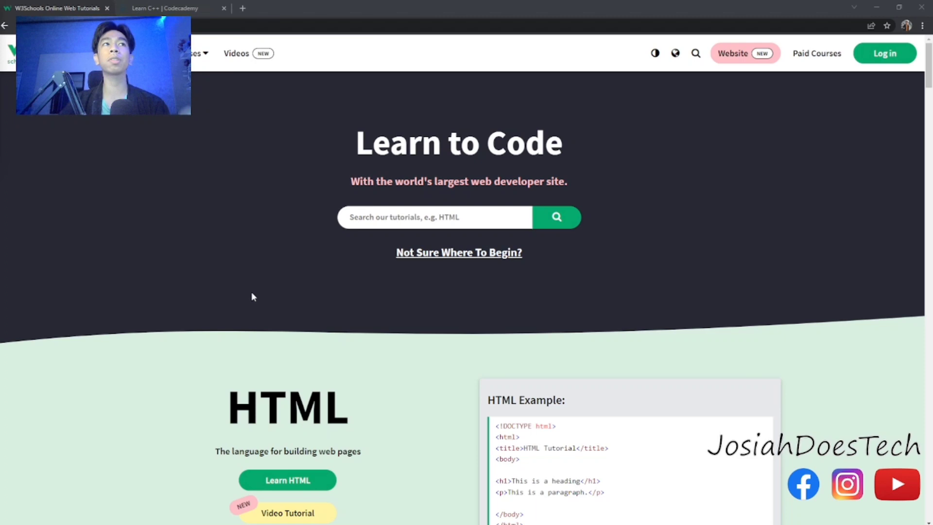
{"action": "scroll", "coordinate": [252, 297], "scroll_direction": "down", "scroll_amount": 1}
{"action": "scroll", "coordinate": [253, 295], "scroll_direction": "down", "scroll_amount": 2}
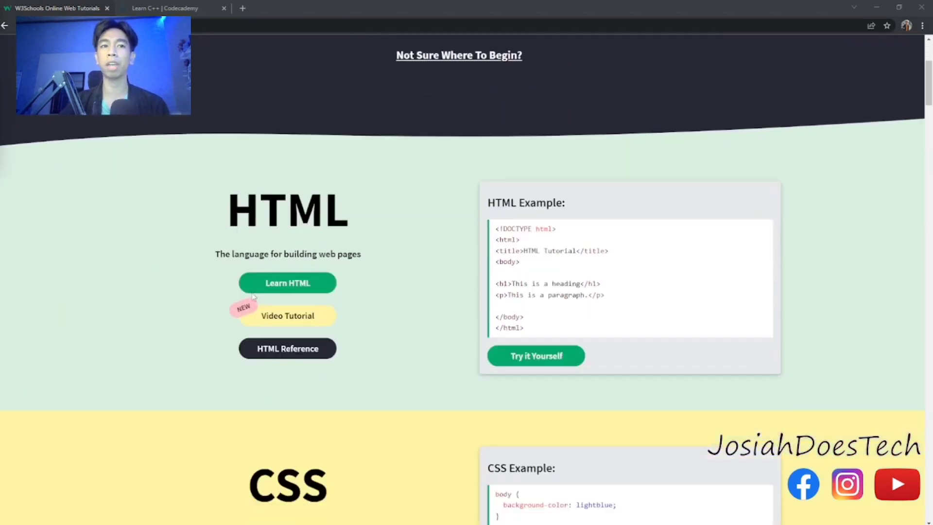
{"action": "scroll", "coordinate": [252, 296], "scroll_direction": "down", "scroll_amount": 3}
{"action": "scroll", "coordinate": [252, 296], "scroll_direction": "up", "scroll_amount": 4}
{"action": "scroll", "coordinate": [252, 296], "scroll_direction": "down", "scroll_amount": 4}
{"action": "scroll", "coordinate": [252, 296], "scroll_direction": "down", "scroll_amount": 4}
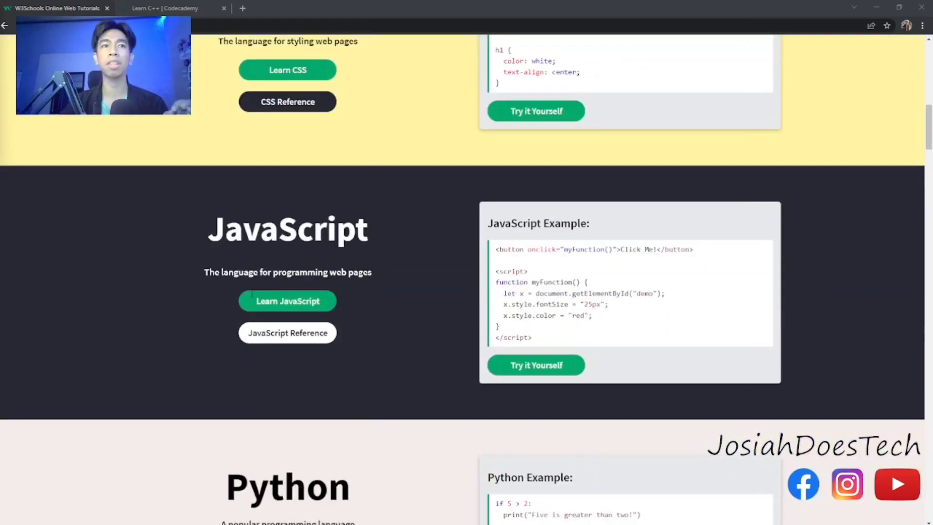
{"action": "scroll", "coordinate": [252, 294], "scroll_direction": "down", "scroll_amount": 1}
{"action": "scroll", "coordinate": [252, 295], "scroll_direction": "down", "scroll_amount": 2}
{"action": "scroll", "coordinate": [252, 295], "scroll_direction": "down", "scroll_amount": 1}
{"action": "scroll", "coordinate": [252, 295], "scroll_direction": "down", "scroll_amount": 1}
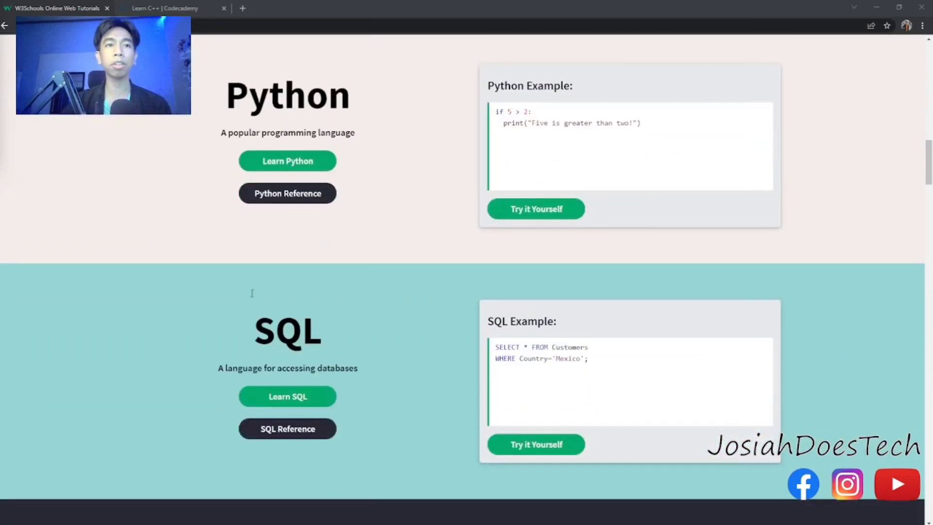
{"action": "scroll", "coordinate": [252, 294], "scroll_direction": "down", "scroll_amount": 4}
{"action": "scroll", "coordinate": [276, 294], "scroll_direction": "down", "scroll_amount": 3}
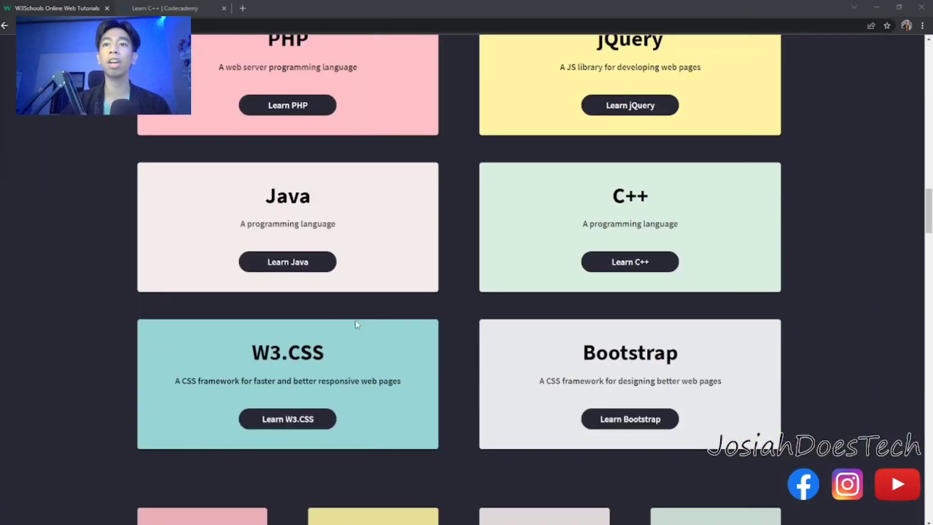
{"action": "scroll", "coordinate": [408, 346], "scroll_direction": "down", "scroll_amount": 1}
{"action": "scroll", "coordinate": [874, 415], "scroll_direction": "down", "scroll_amount": 3}
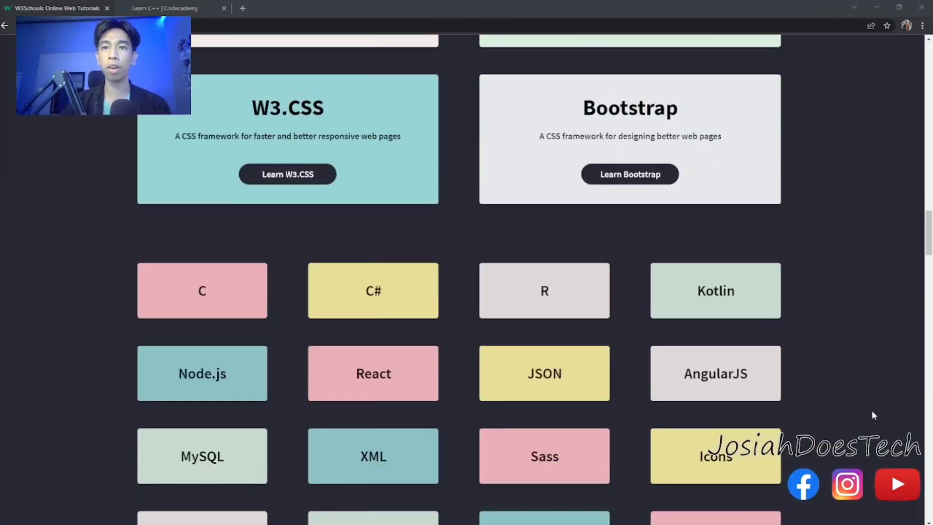
{"action": "scroll", "coordinate": [873, 413], "scroll_direction": "down", "scroll_amount": 3}
{"action": "scroll", "coordinate": [873, 415], "scroll_direction": "down", "scroll_amount": 3}
{"action": "scroll", "coordinate": [873, 414], "scroll_direction": "down", "scroll_amount": 1}
{"action": "scroll", "coordinate": [873, 414], "scroll_direction": "down", "scroll_amount": 2}
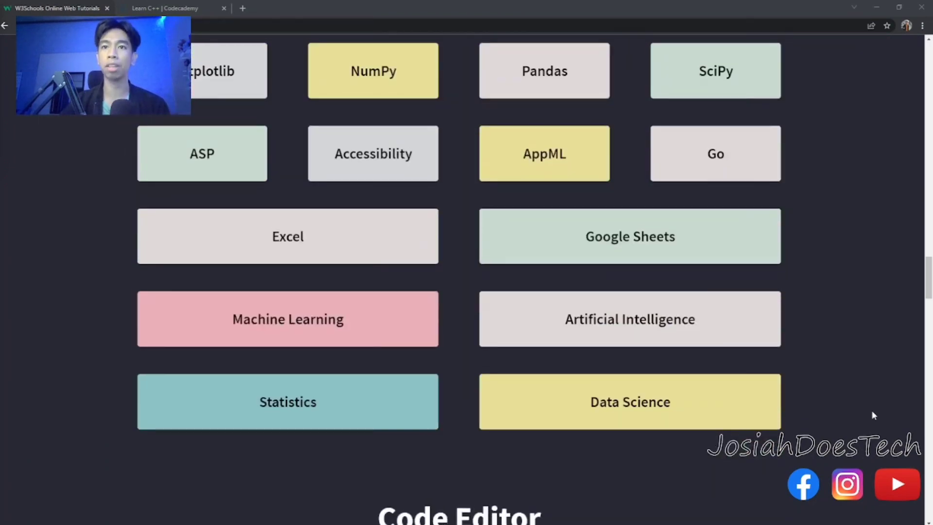
{"action": "scroll", "coordinate": [873, 414], "scroll_direction": "up", "scroll_amount": 8}
{"action": "scroll", "coordinate": [872, 414], "scroll_direction": "up", "scroll_amount": 9}
{"action": "scroll", "coordinate": [872, 415], "scroll_direction": "up", "scroll_amount": 8}
{"action": "scroll", "coordinate": [872, 414], "scroll_direction": "up", "scroll_amount": 5}
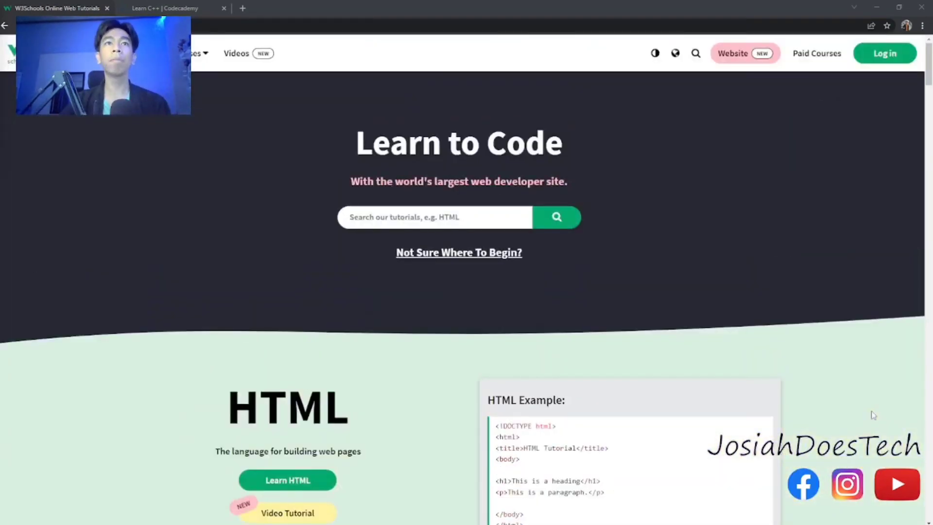
{"action": "scroll", "coordinate": [872, 415], "scroll_direction": "down", "scroll_amount": 1}
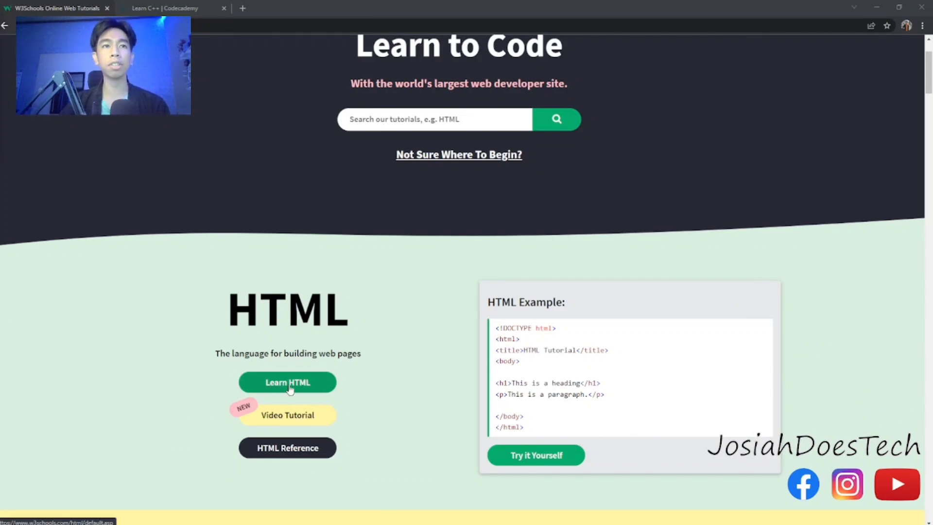
Go to the HTML Tutorial via Learn HTML on the W3Schools home page.
{"action": "left_click", "coordinate": [289, 387]}
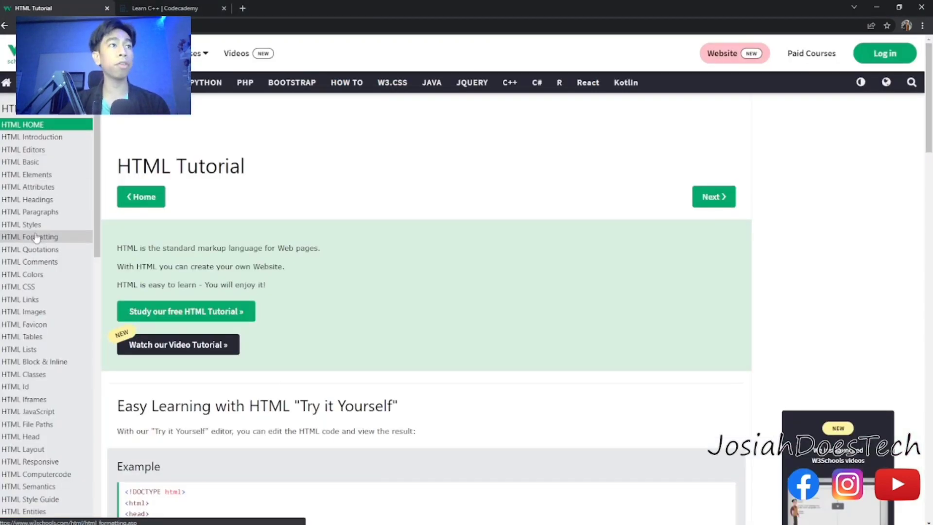
{"action": "scroll", "coordinate": [45, 240], "scroll_direction": "down", "scroll_amount": 5}
{"action": "scroll", "coordinate": [51, 266], "scroll_direction": "down", "scroll_amount": 5}
{"action": "scroll", "coordinate": [29, 292], "scroll_direction": "down", "scroll_amount": 4}
{"action": "scroll", "coordinate": [27, 296], "scroll_direction": "down", "scroll_amount": 2}
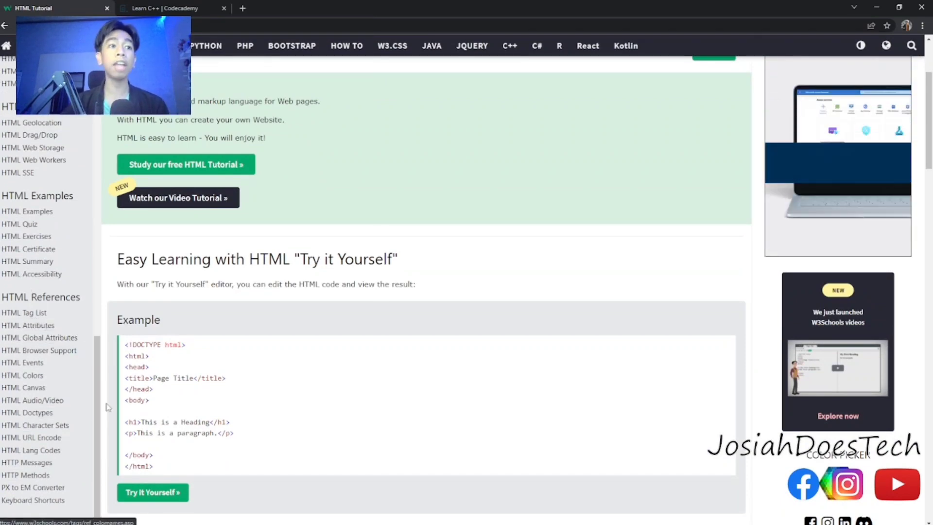
{"action": "scroll", "coordinate": [167, 365], "scroll_direction": "down", "scroll_amount": 4}
In the Tryit Editor, replace 'This is a Heading' with 'Hello Josiah Does Tech Community'.
{"action": "left_click", "coordinate": [154, 203]}
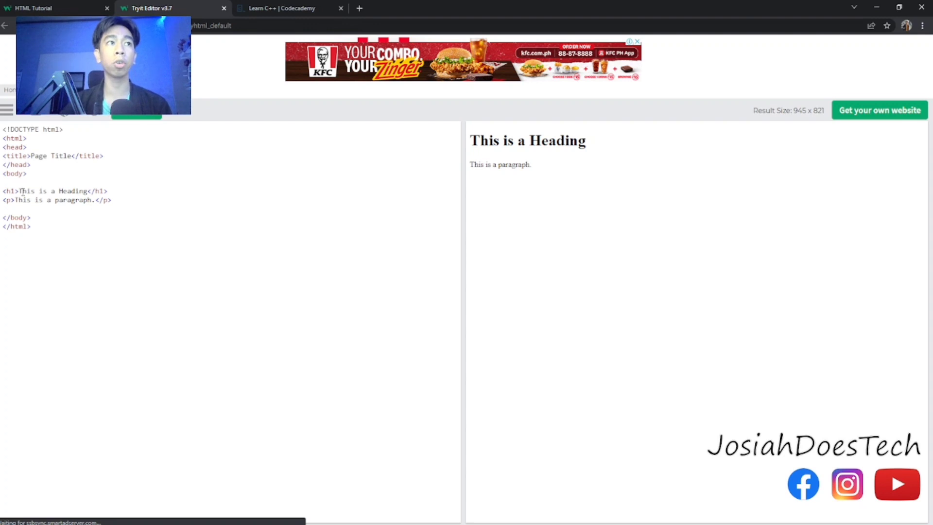
{"action": "left_click_drag", "start_coordinate": [19, 191], "coordinate": [87, 199]}
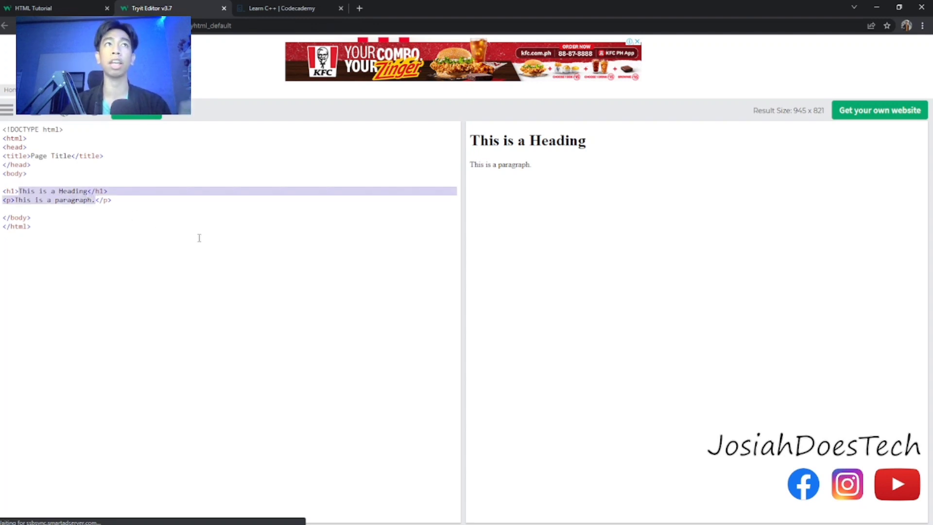
{"action": "key", "text": "End"}
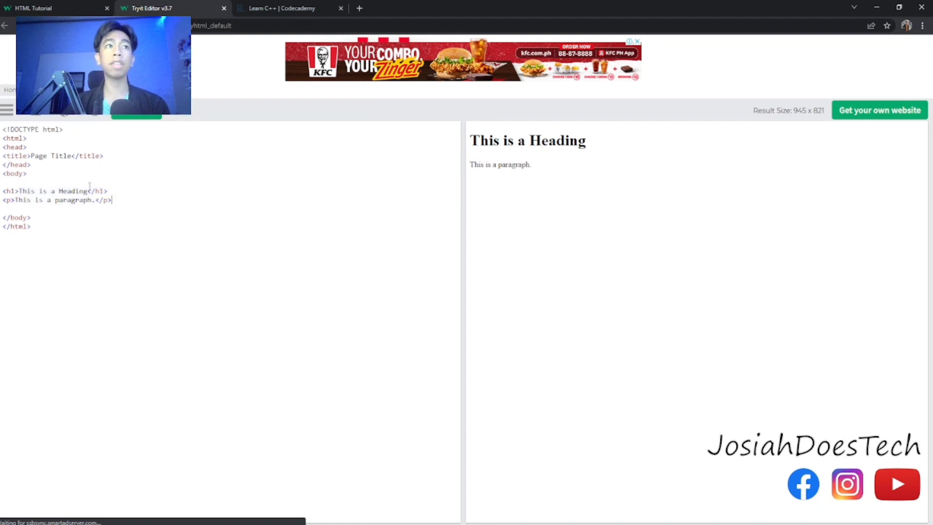
{"action": "left_click_drag", "start_coordinate": [86, 191], "coordinate": [19, 191]}
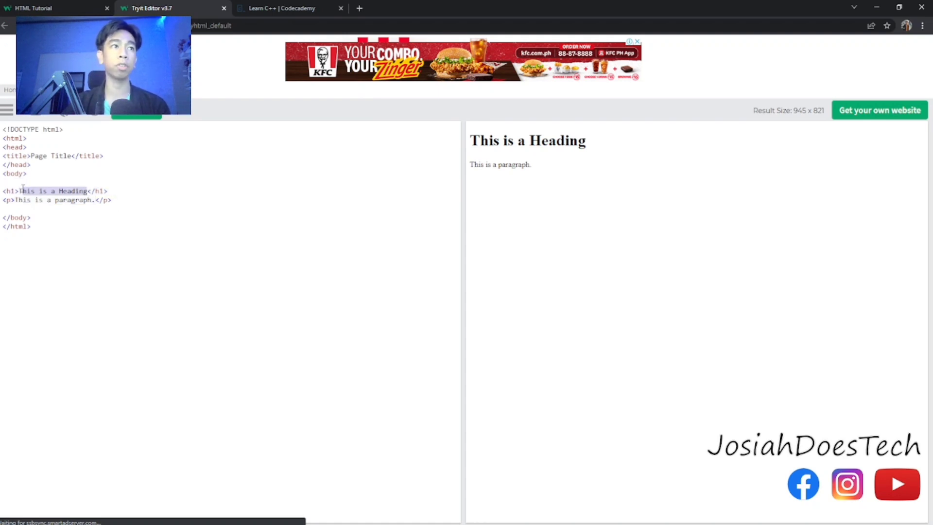
{"action": "type", "text": "Hello Josiah D"}
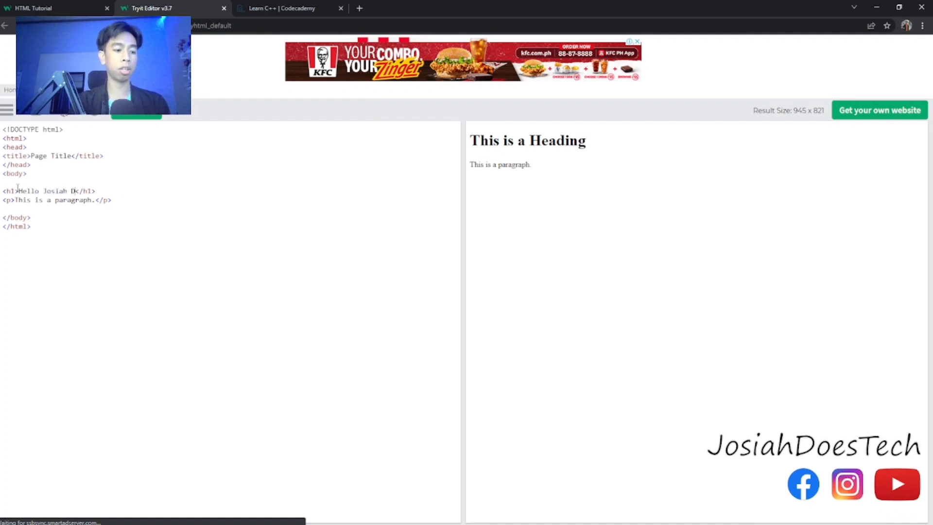
{"action": "type", "text": "ech Community"}
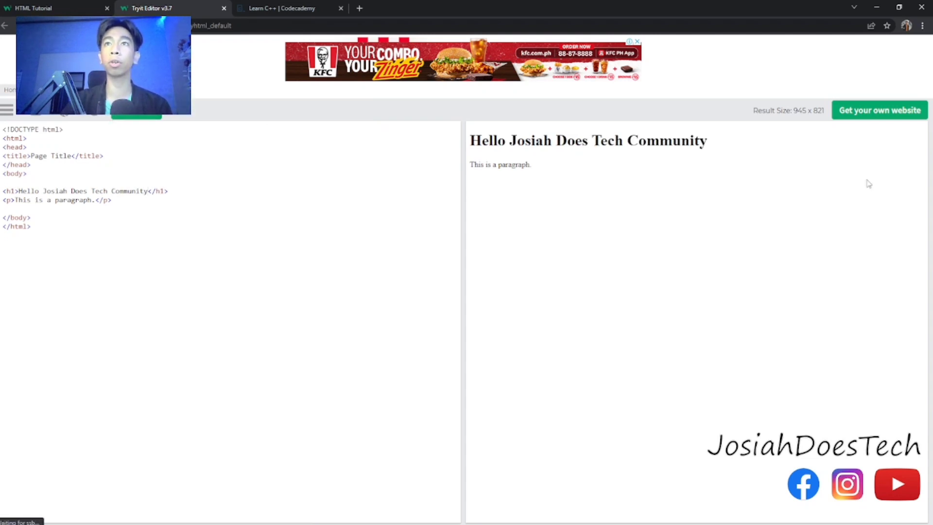
{"action": "left_click_drag", "start_coordinate": [724, 143], "coordinate": [457, 144]}
{"action": "left_click", "coordinate": [522, 167]}
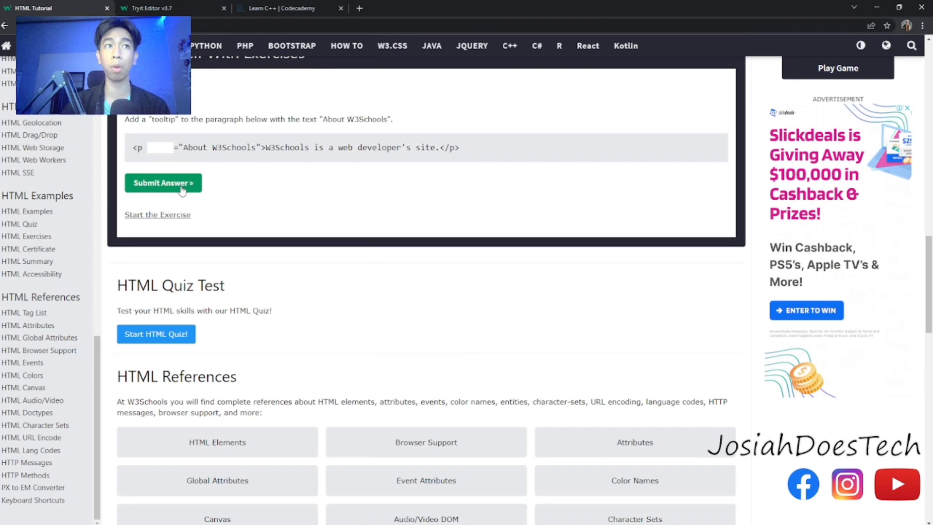
Answer HTML Attributes Exercise 1 with 'title' for the tooltip and submit it.
{"action": "left_click", "coordinate": [183, 190]}
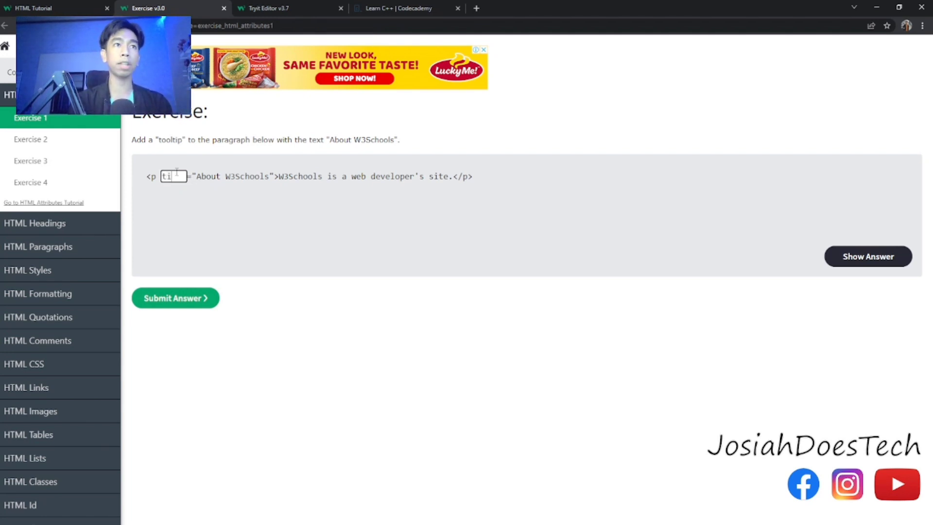
{"action": "left_click", "coordinate": [188, 296]}
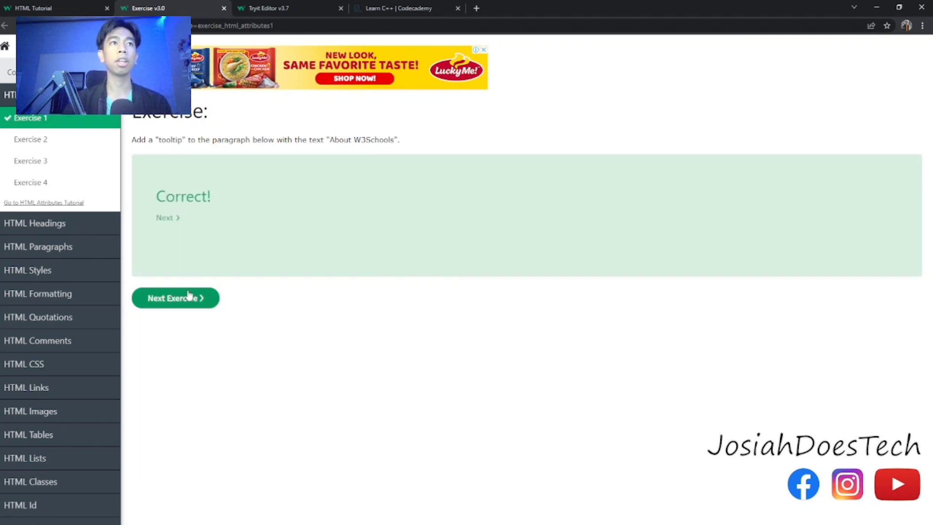
Fill Exercise 2 with image width 250 and height 400, then submit.
{"action": "left_click", "coordinate": [167, 225]}
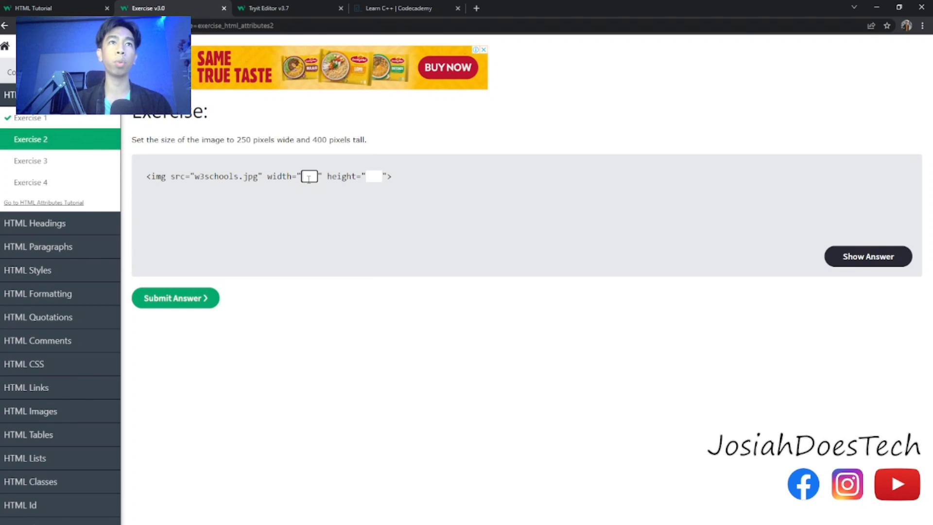
{"action": "type", "text": "250"}
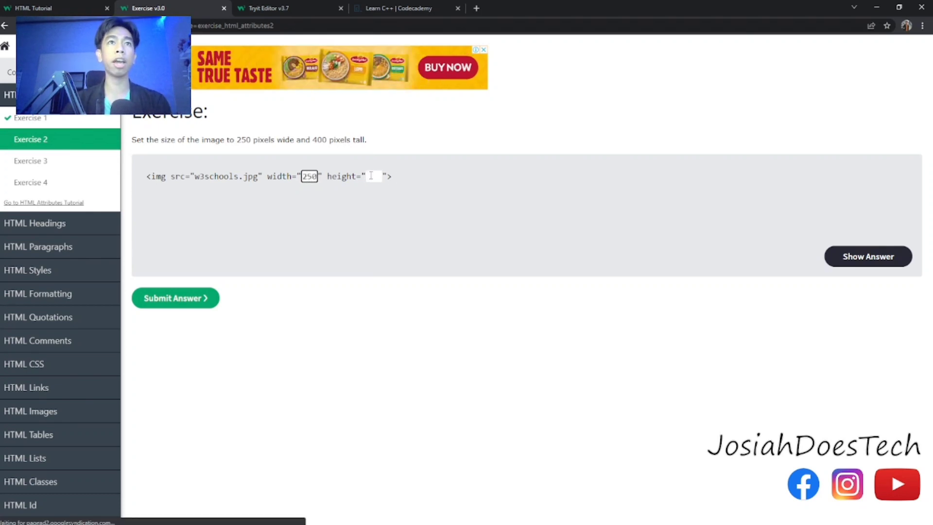
{"action": "left_click", "coordinate": [372, 174]}
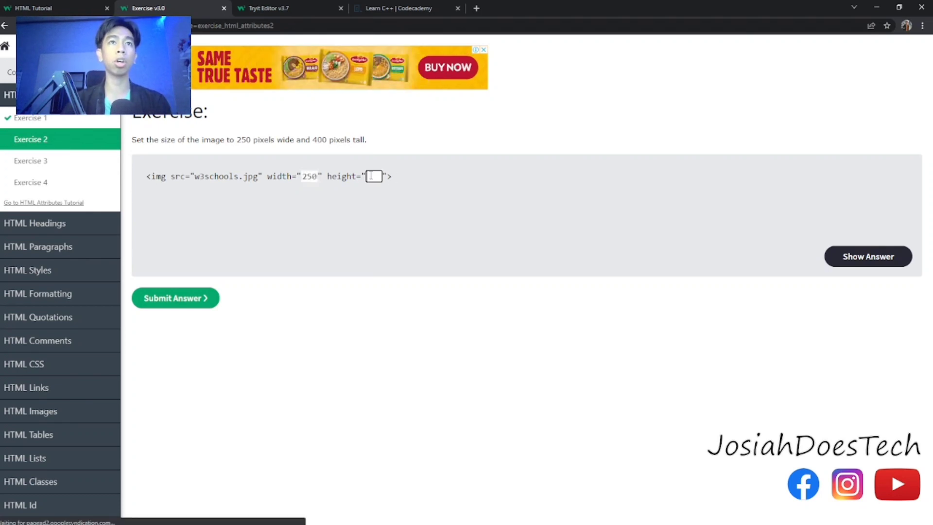
{"action": "type", "text": "400"}
{"action": "left_click", "coordinate": [173, 298]}
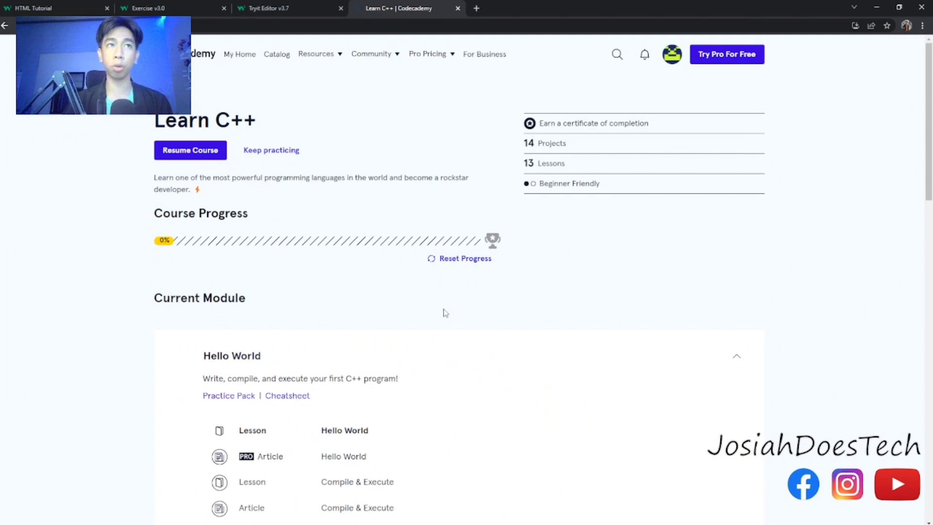
{"action": "scroll", "coordinate": [672, 212], "scroll_direction": "down", "scroll_amount": 1}
{"action": "scroll", "coordinate": [649, 209], "scroll_direction": "up", "scroll_amount": 1}
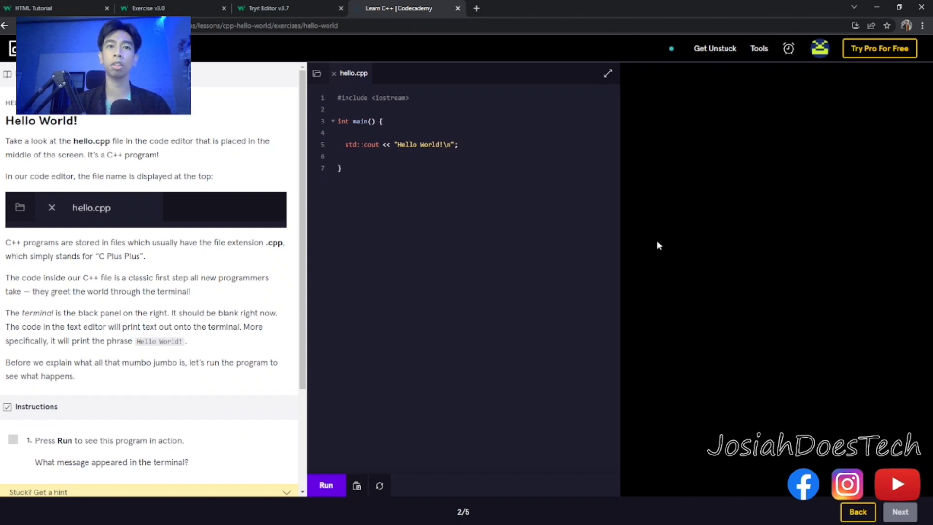
{"action": "scroll", "coordinate": [295, 408], "scroll_direction": "down", "scroll_amount": 2}
Run hello.cpp in the Hello World lesson to print 'Hello World!'.
{"action": "left_click", "coordinate": [326, 485]}
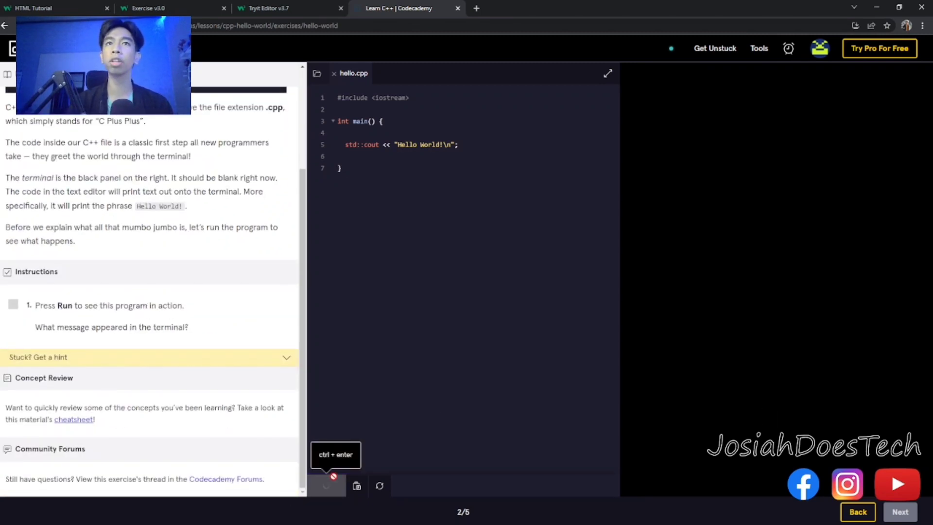